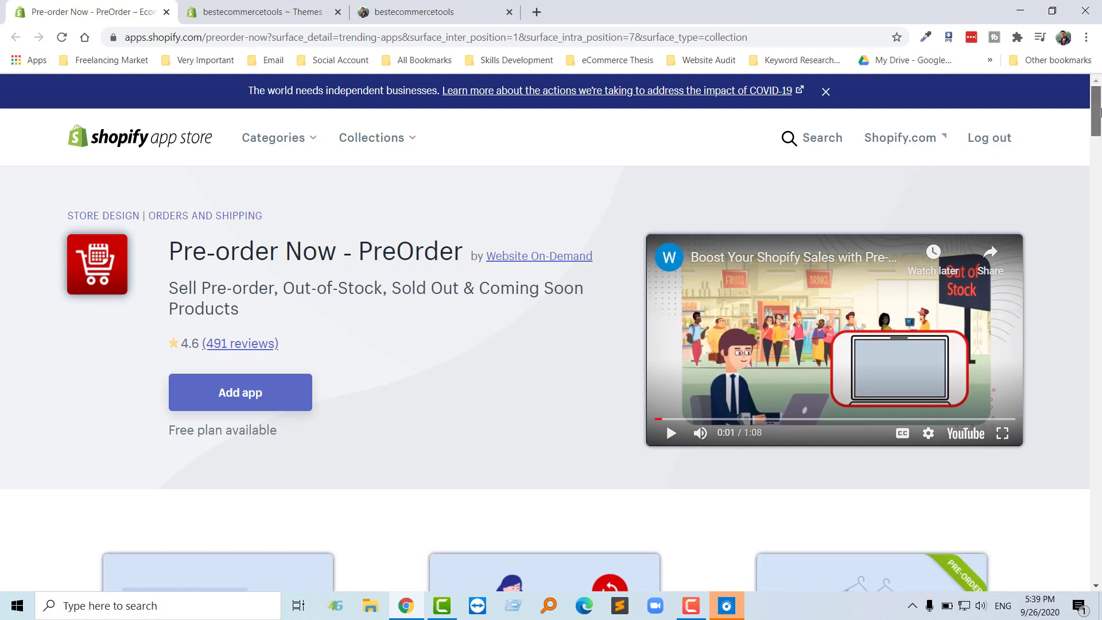
{"action": "left_click_drag", "start_coordinate": [1098, 119], "coordinate": [1099, 150]}
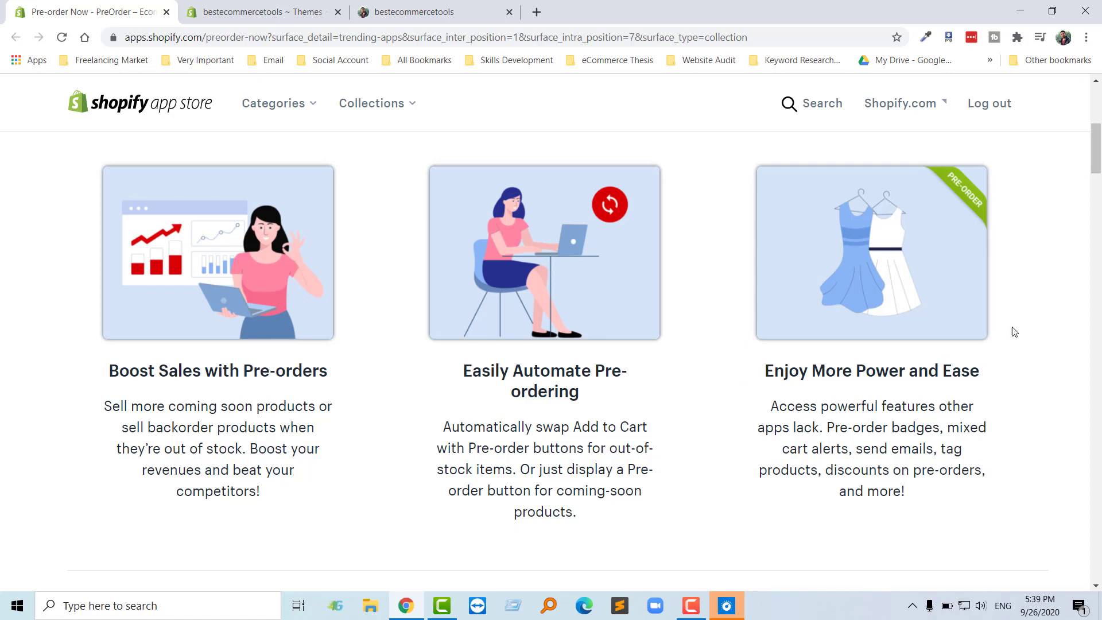
{"action": "left_click_drag", "start_coordinate": [1100, 155], "coordinate": [1100, 380]}
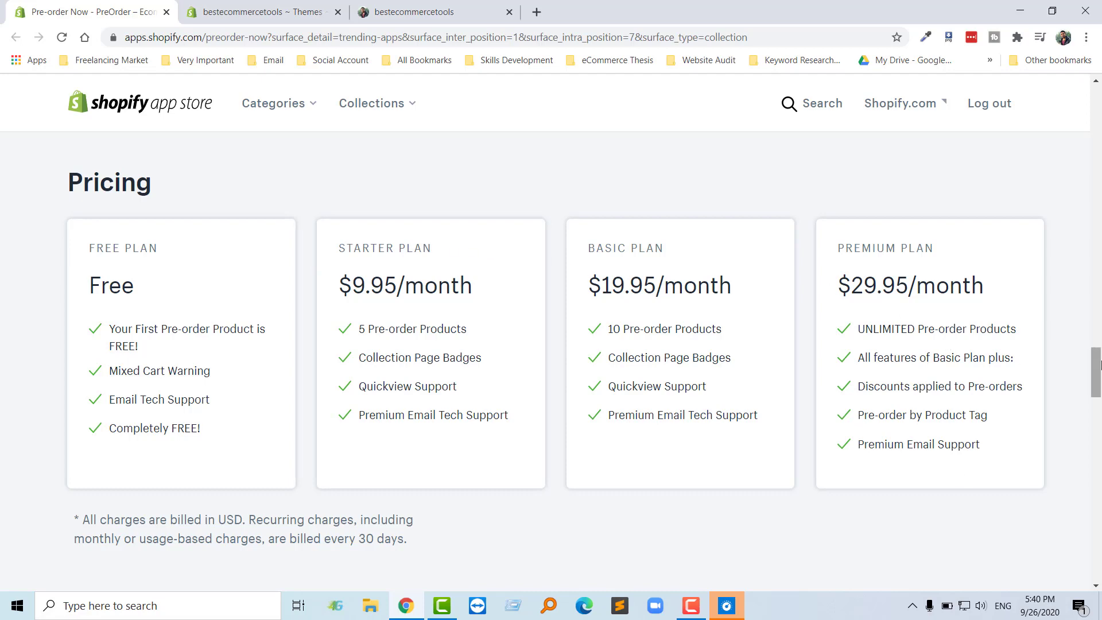
{"action": "left_click_drag", "start_coordinate": [1099, 365], "coordinate": [1009, 95]}
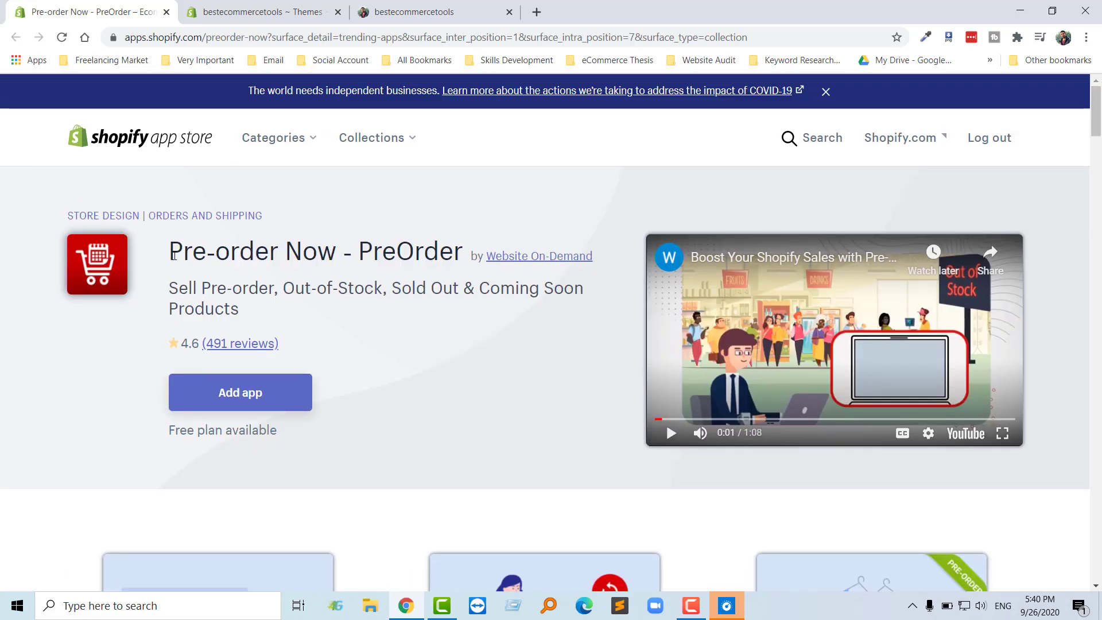
Step: Open the Shopify App Store home page in a new tab from the admin Apps page
{"action": "left_click", "coordinate": [228, 8]}
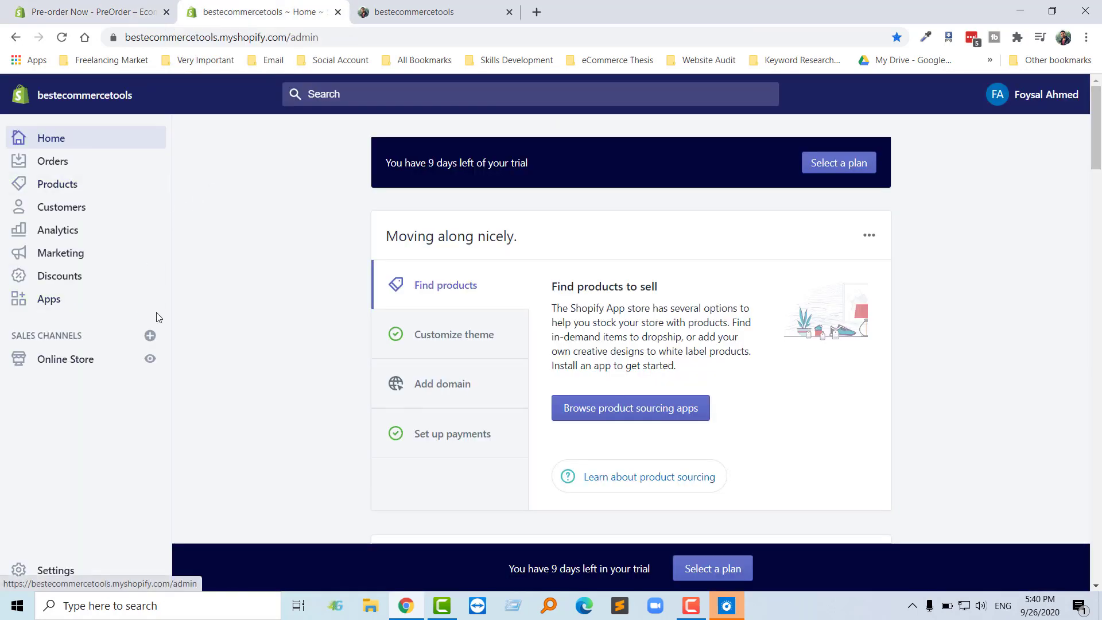
{"action": "left_click", "coordinate": [57, 309]}
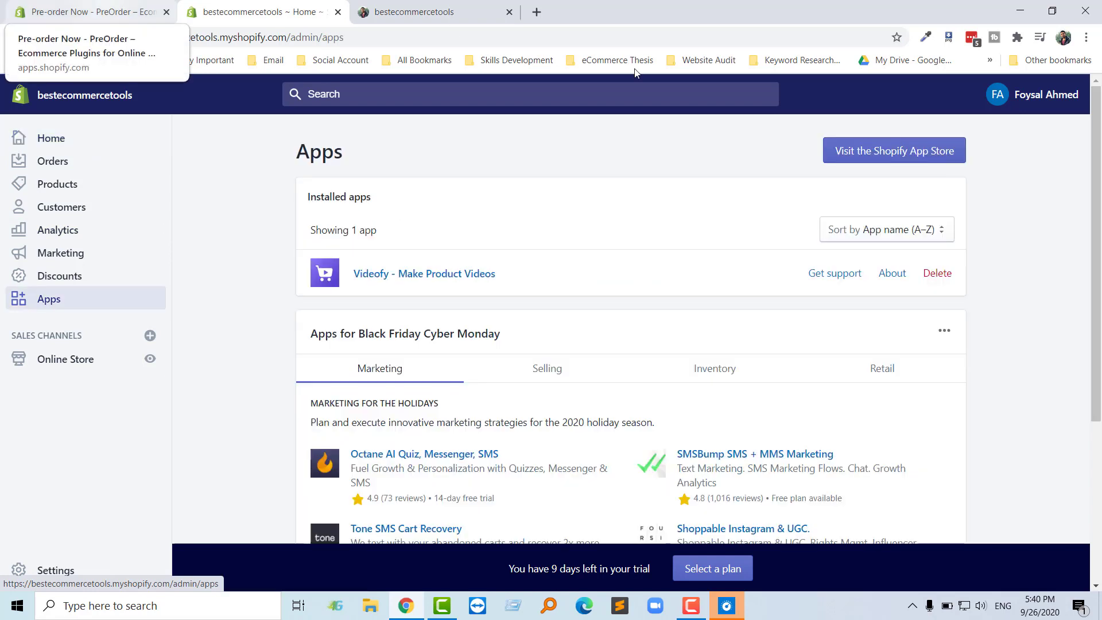
{"action": "left_click", "coordinate": [846, 160]}
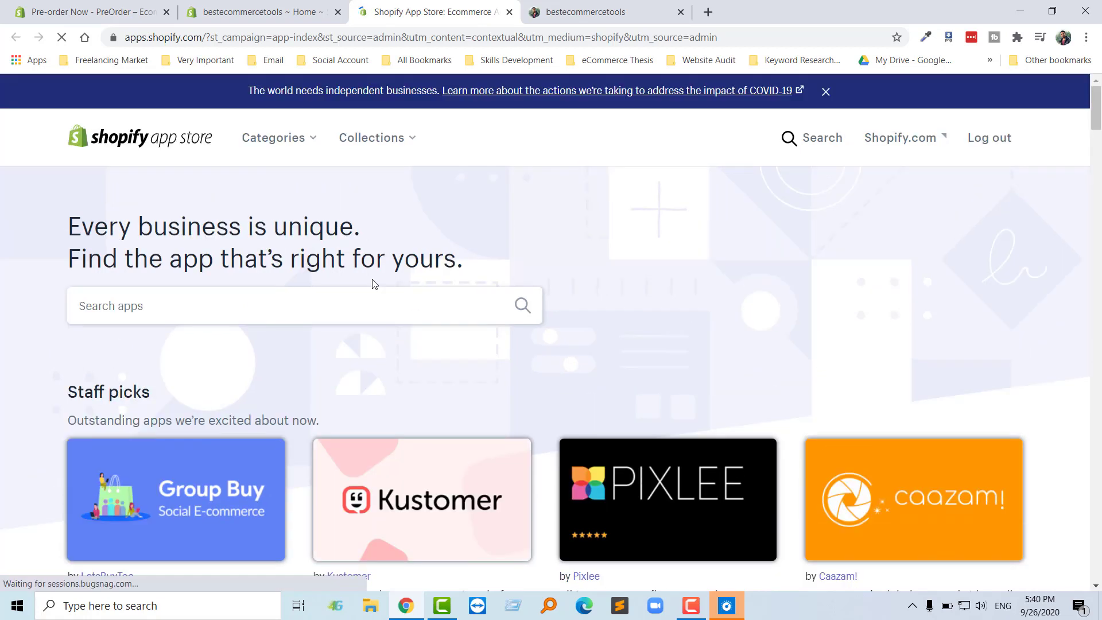
Step: Search the App Store for 'pre order' and start adding Pre-order Now to the store
{"action": "left_click", "coordinate": [374, 302]}
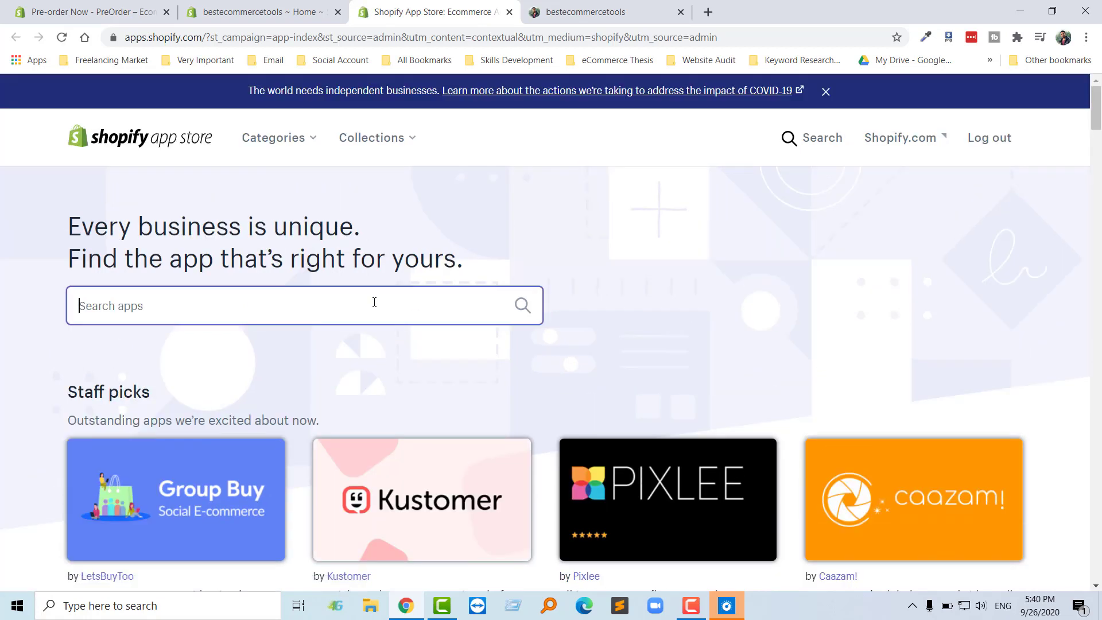
{"action": "type", "text": "pre orde"}
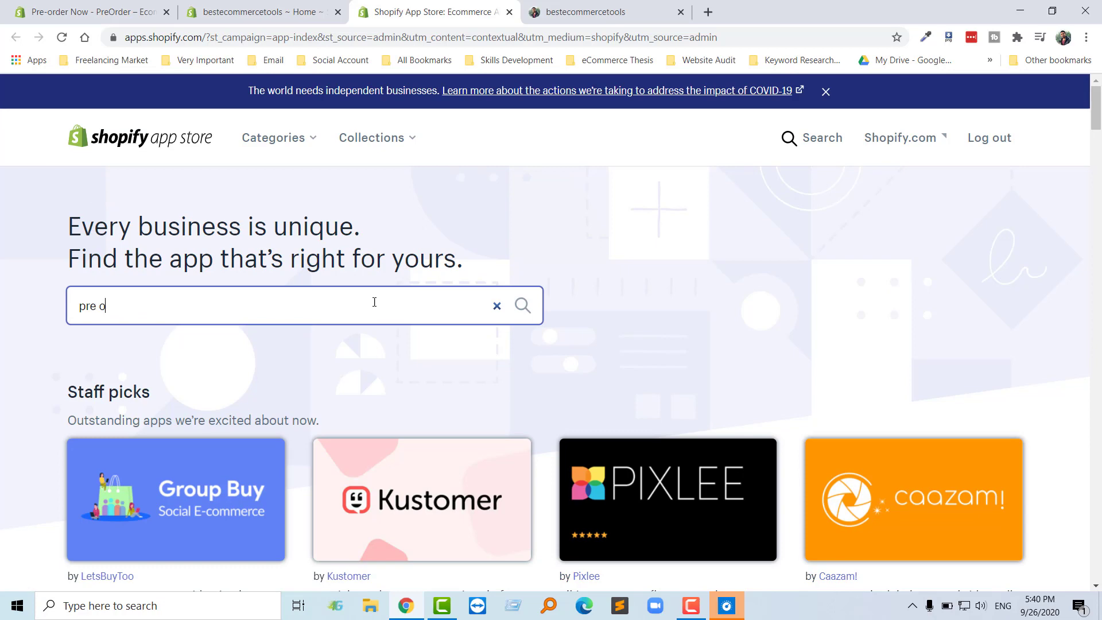
{"action": "type", "text": "r"}
{"action": "key", "text": "Return"}
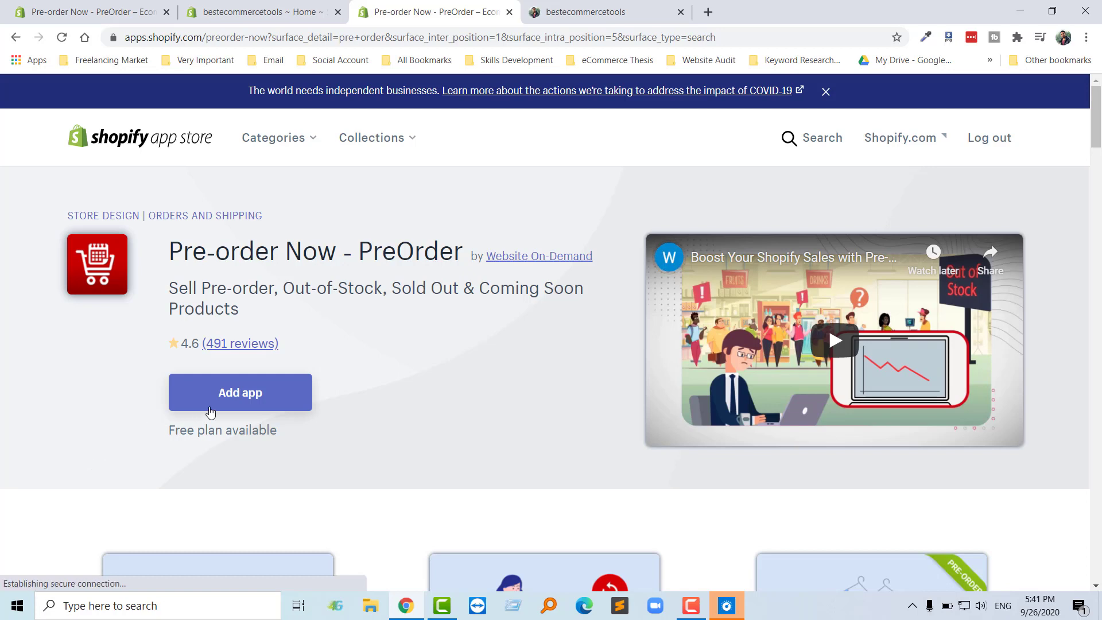
{"action": "left_click", "coordinate": [238, 402]}
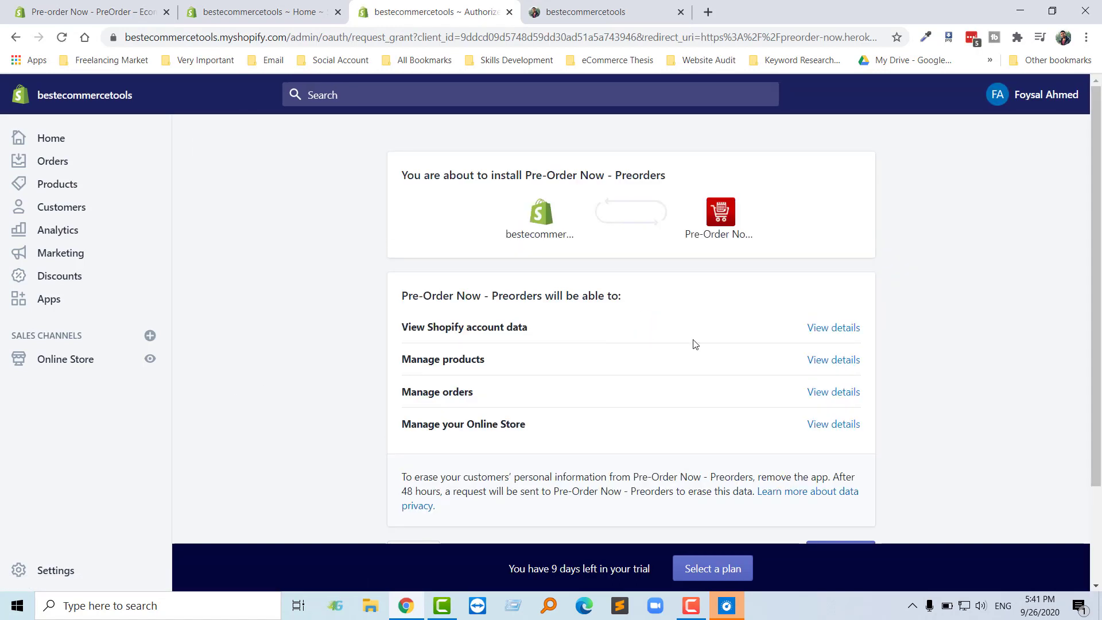
Step: Review the permissions and install Pre-Order Now - Preorders
{"action": "left_click_drag", "start_coordinate": [1094, 282], "coordinate": [1099, 375]}
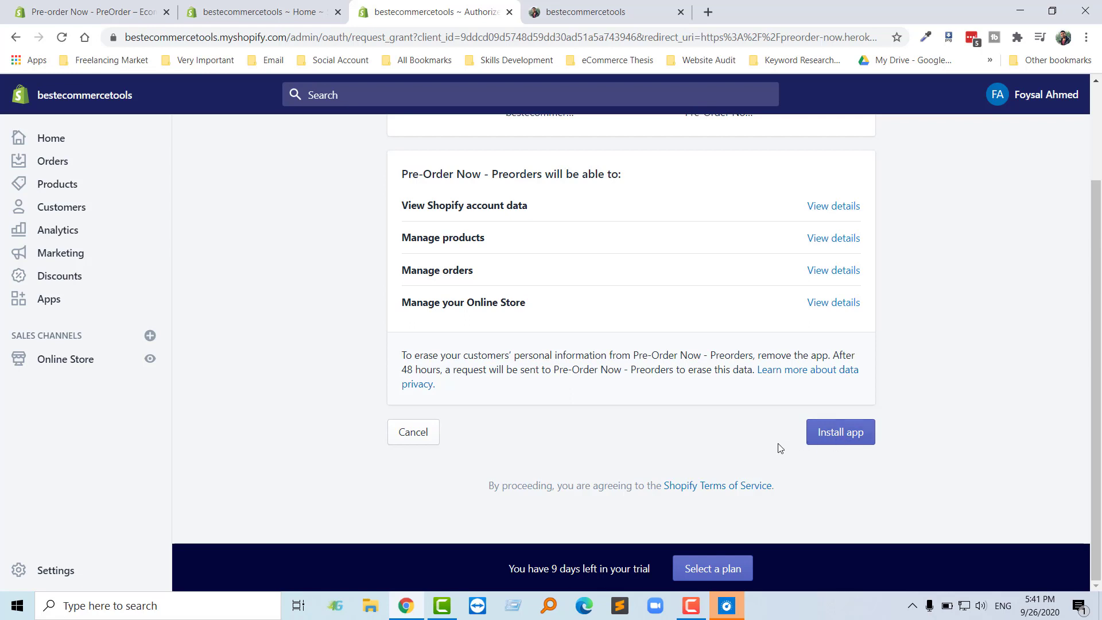
{"action": "left_click", "coordinate": [832, 431]}
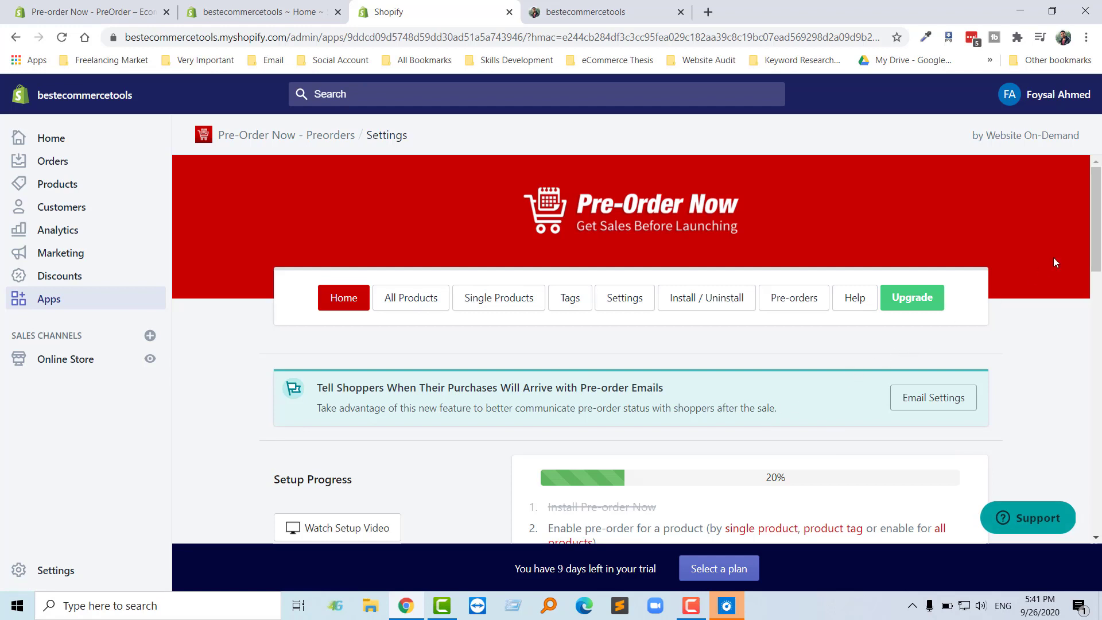
Step: Go to Pre-Order Now's Single Products page via All Products
{"action": "mouse_move", "coordinate": [1099, 225]}
{"action": "left_mouse_down"}
{"action": "mouse_move", "coordinate": [1101, 505]}
{"action": "mouse_move", "coordinate": [1097, 221]}
{"action": "left_mouse_up"}
{"action": "left_click", "coordinate": [1097, 222]}
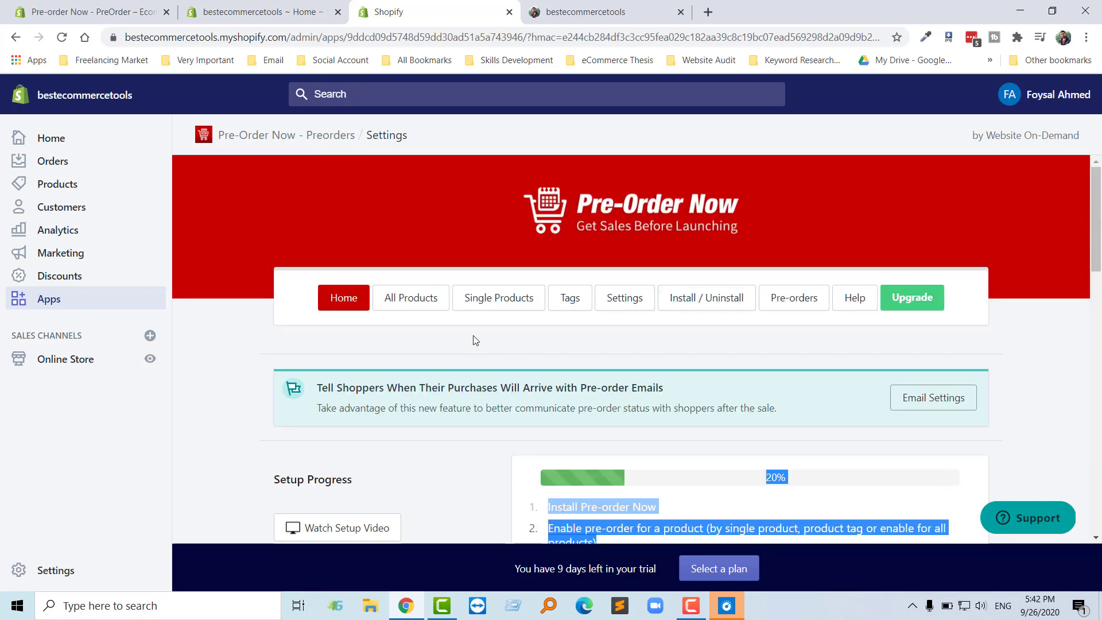
{"action": "left_click", "coordinate": [393, 307]}
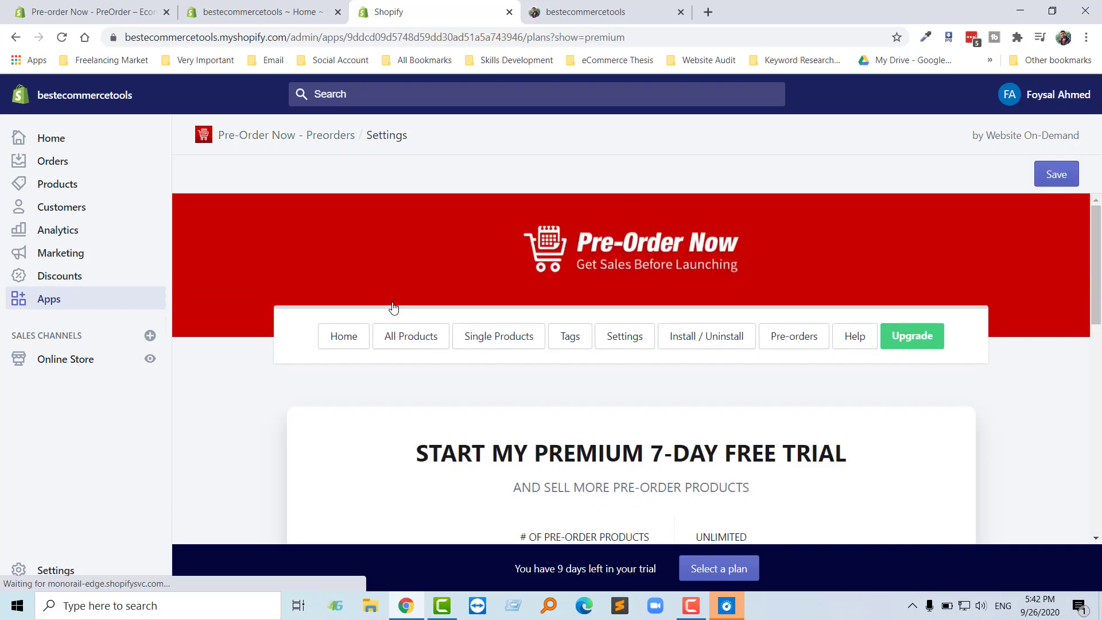
{"action": "left_click", "coordinate": [482, 341]}
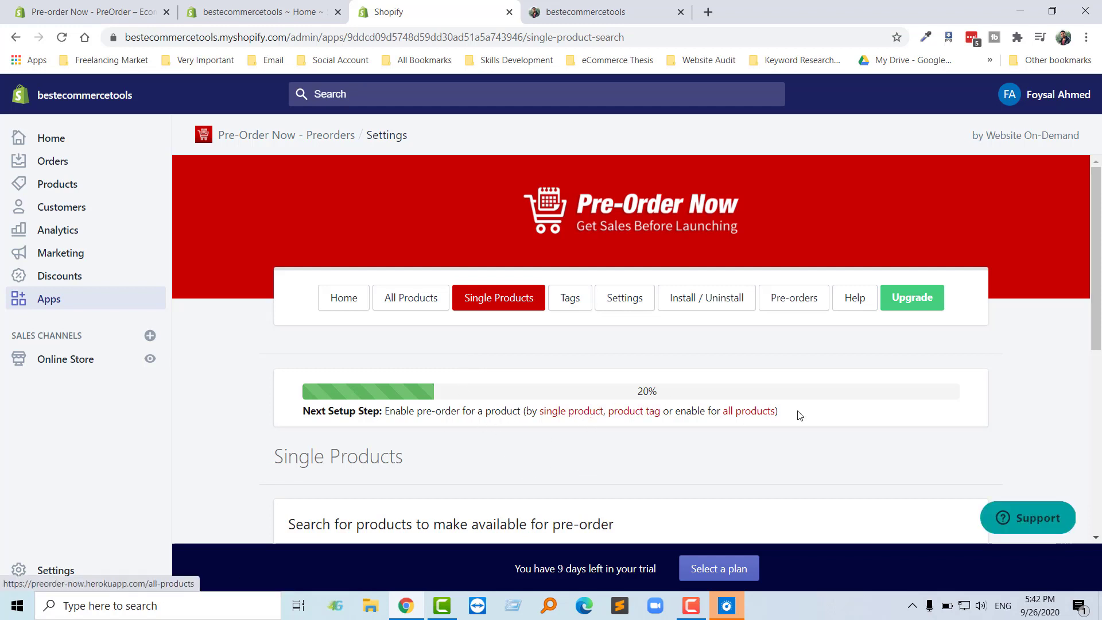
Step: Try a 't shirt' product search, clear it, and switch to the storefront home page
{"action": "left_click_drag", "start_coordinate": [1100, 247], "coordinate": [1099, 325]}
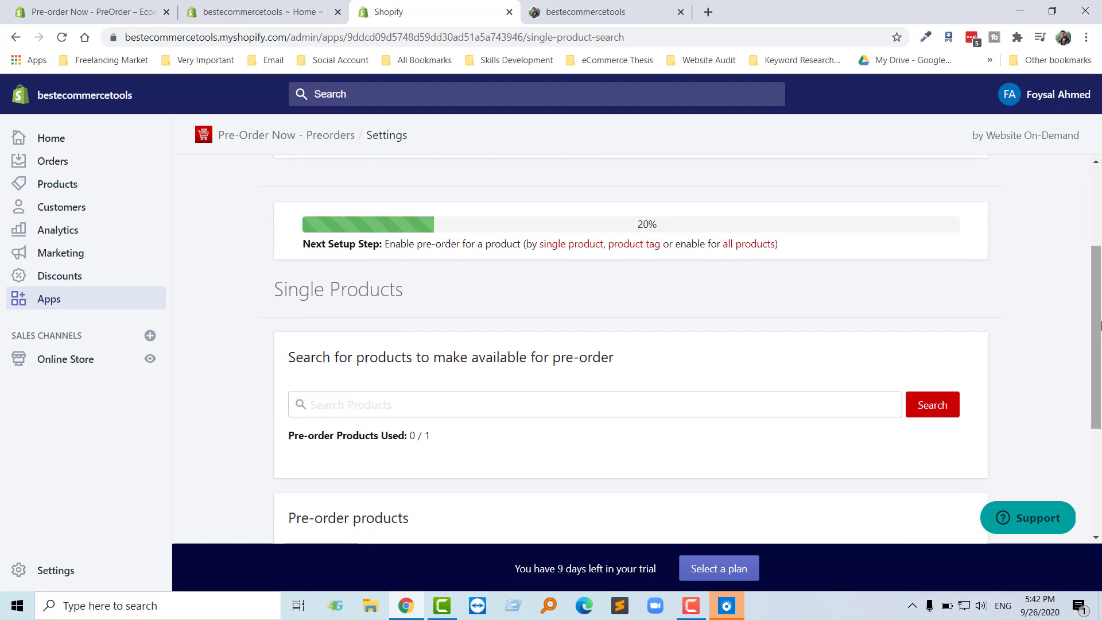
{"action": "left_click", "coordinate": [605, 412]}
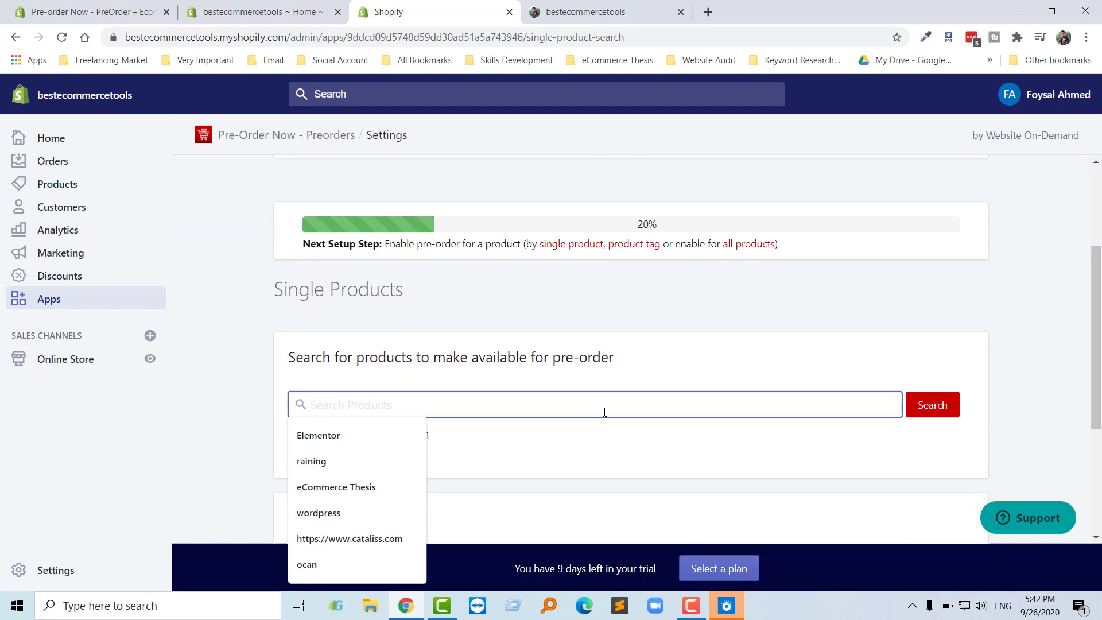
{"action": "type", "text": "t sh"}
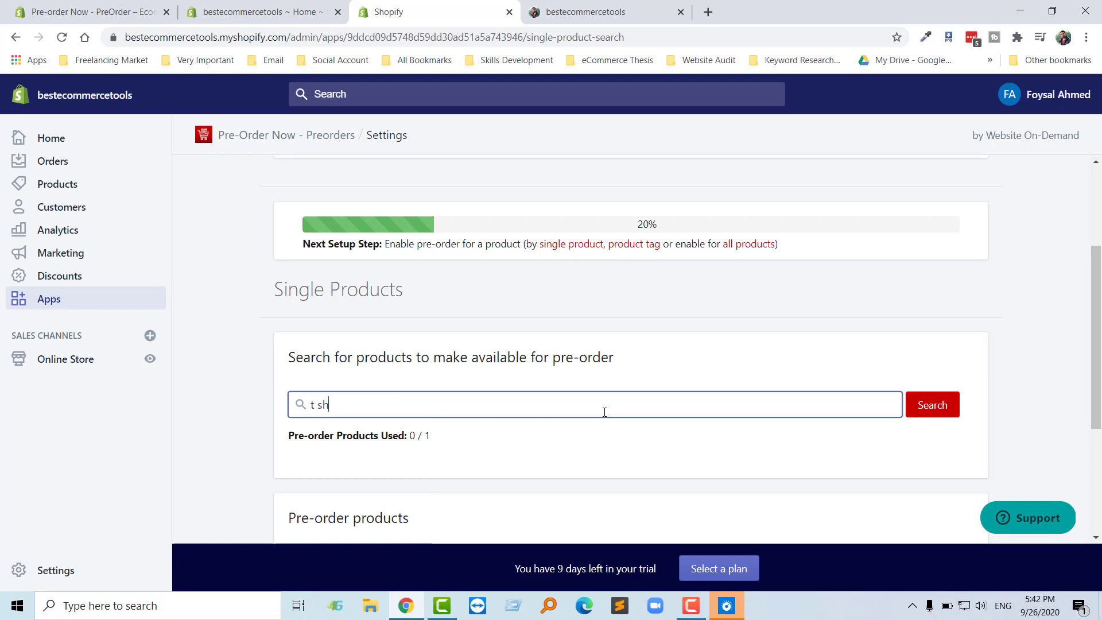
{"action": "type", "text": "irt"}
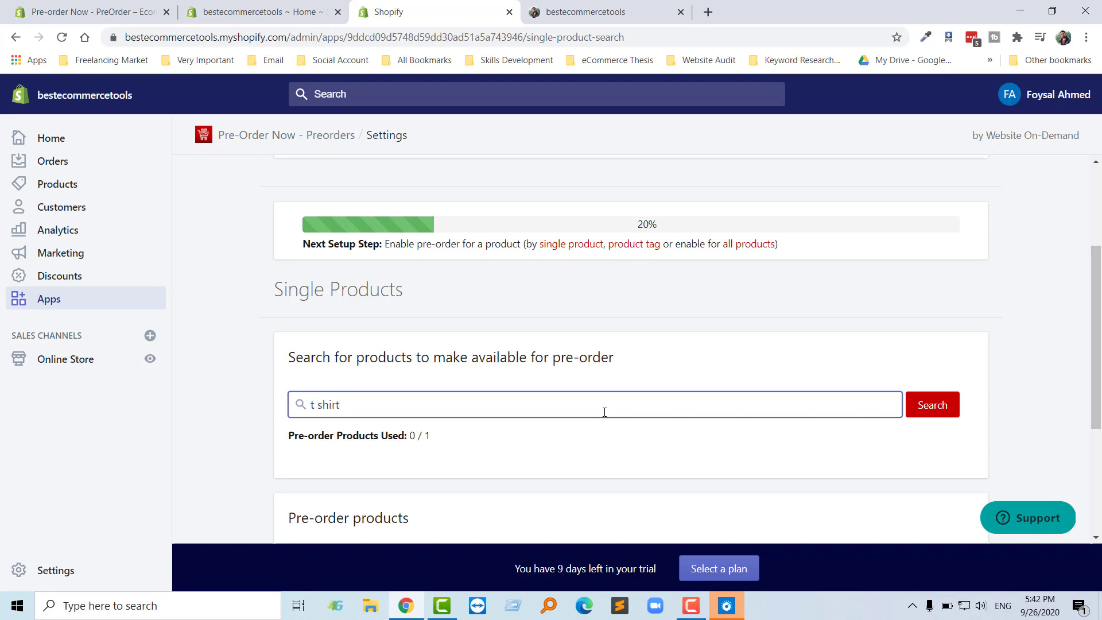
{"action": "key", "text": "BackSpace"}
{"action": "left_click", "coordinate": [614, 10]}
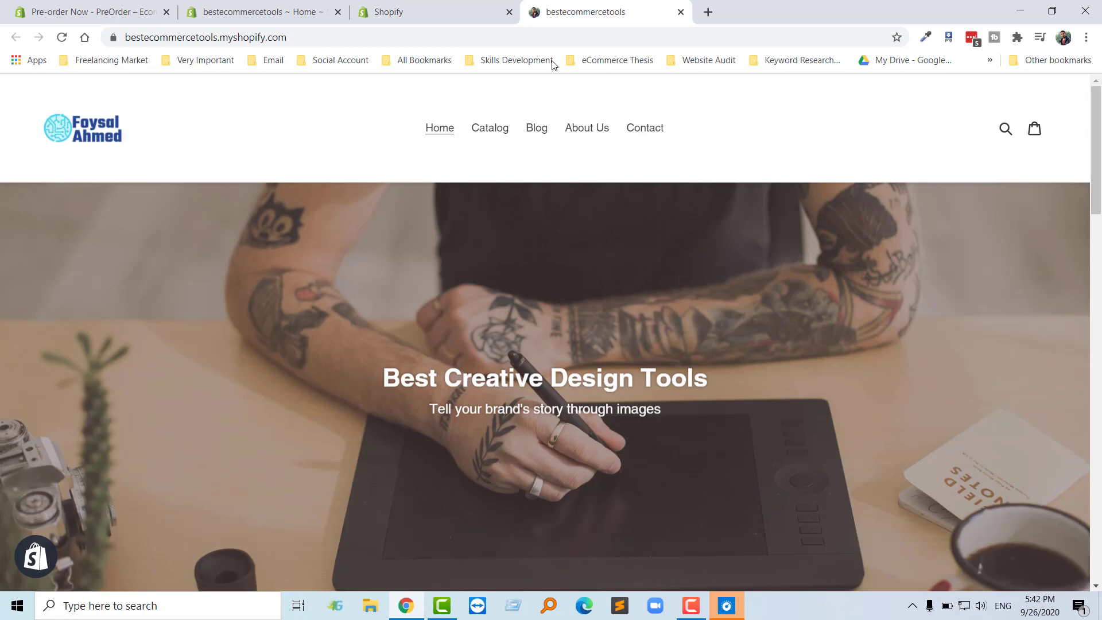
Step: Open the sold-out Black Beanbag from the catalog, copy its title, and return to admin
{"action": "left_click", "coordinate": [482, 134]}
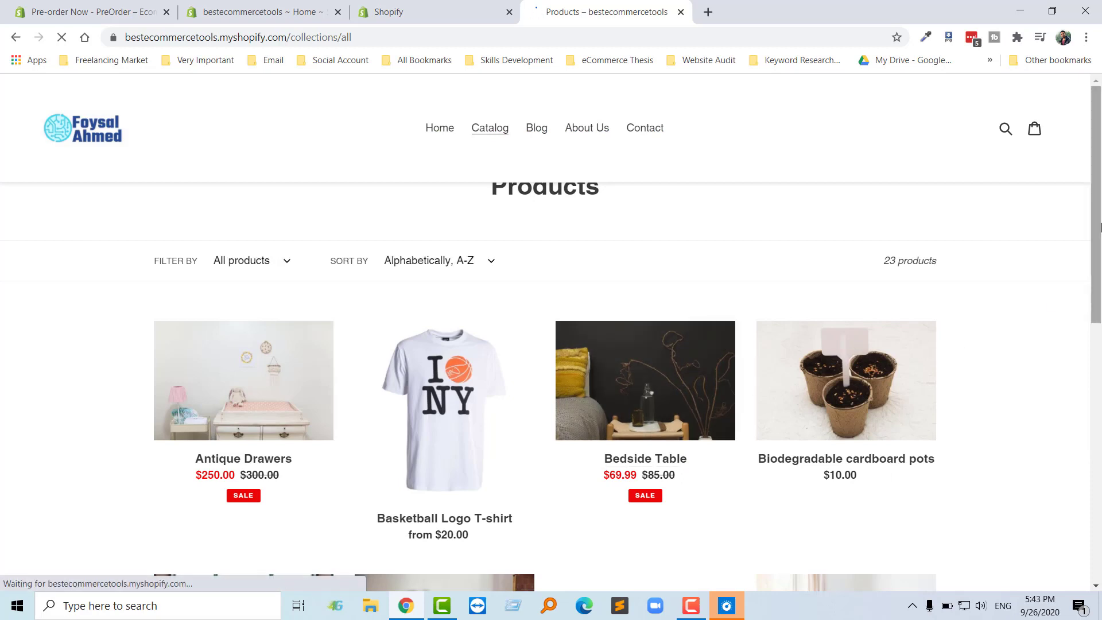
{"action": "left_click_drag", "start_coordinate": [1100, 227], "coordinate": [1101, 356]}
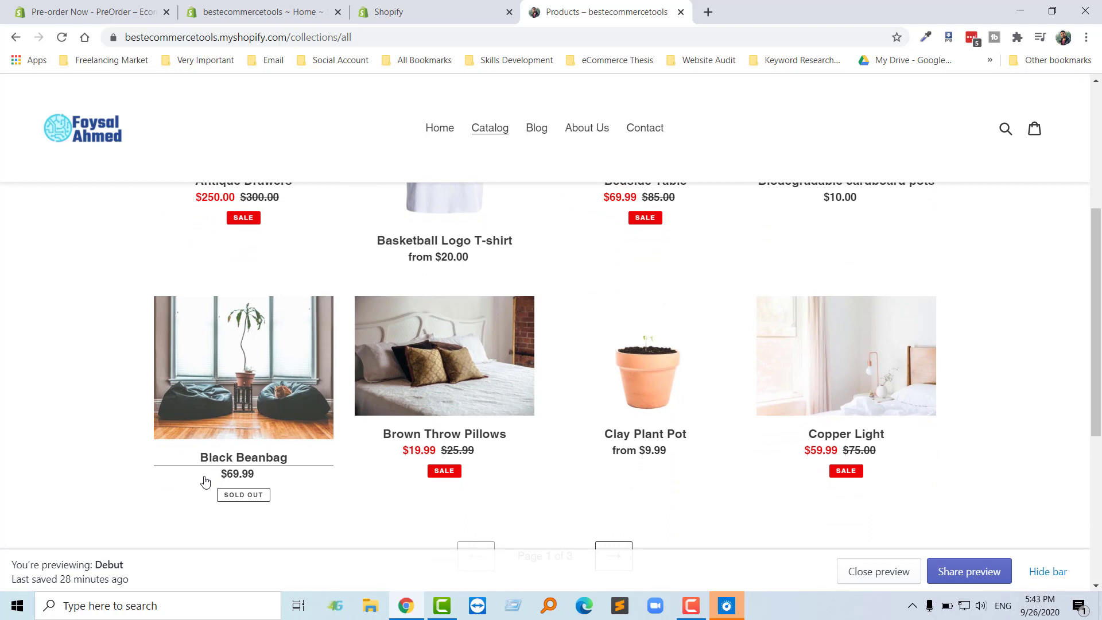
{"action": "left_click", "coordinate": [201, 425]}
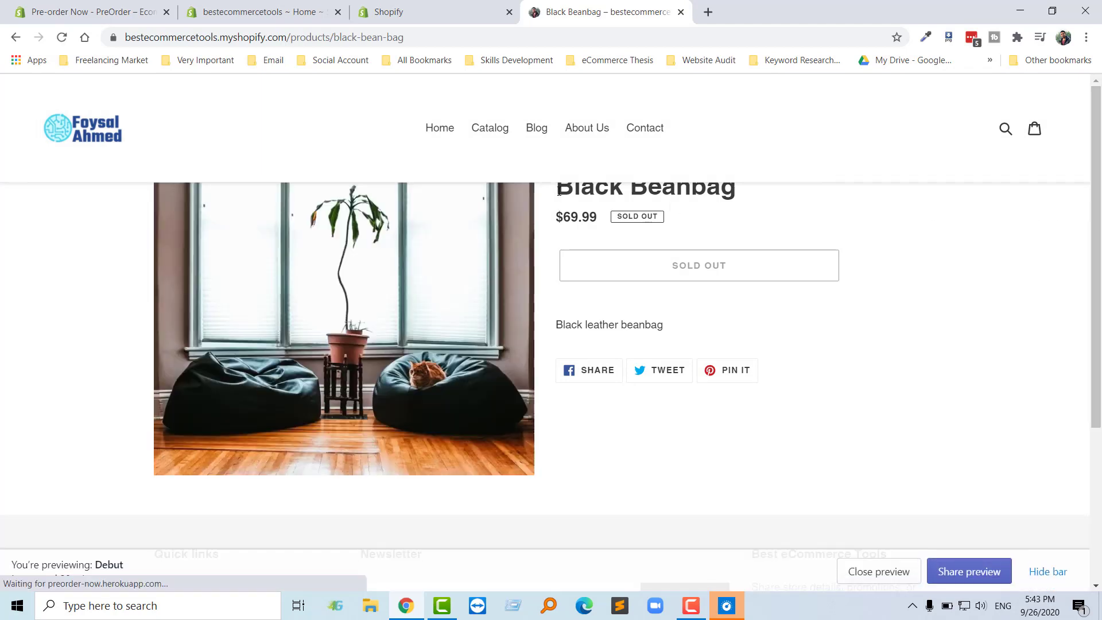
{"action": "left_click_drag", "start_coordinate": [707, 176], "coordinate": [746, 200]}
{"action": "key", "text": "ctrl+c"}
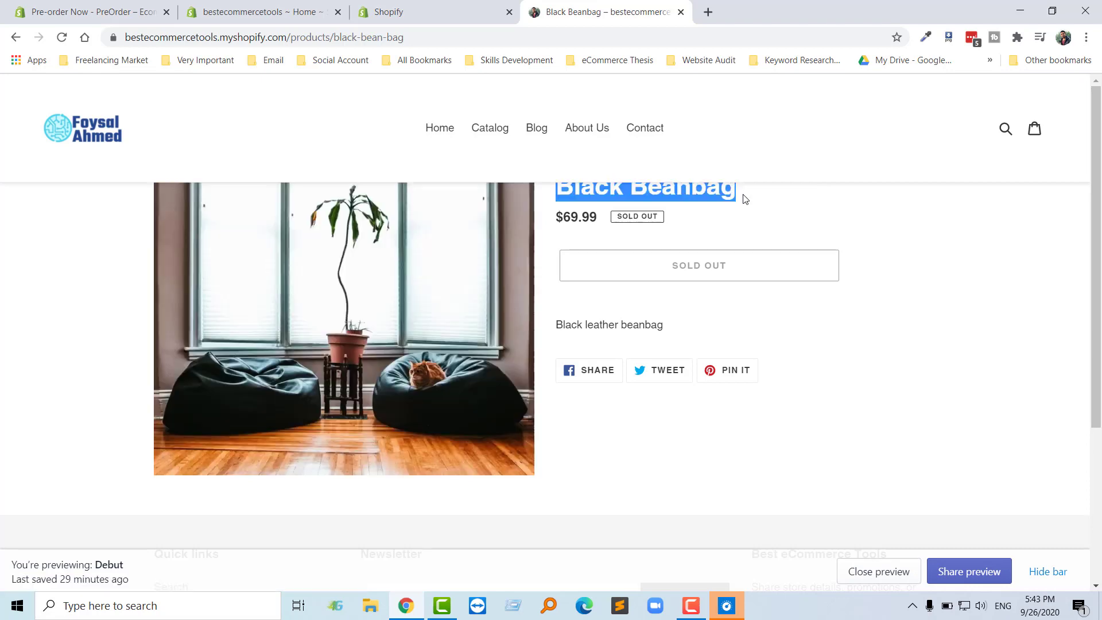
{"action": "left_click", "coordinate": [425, 6]}
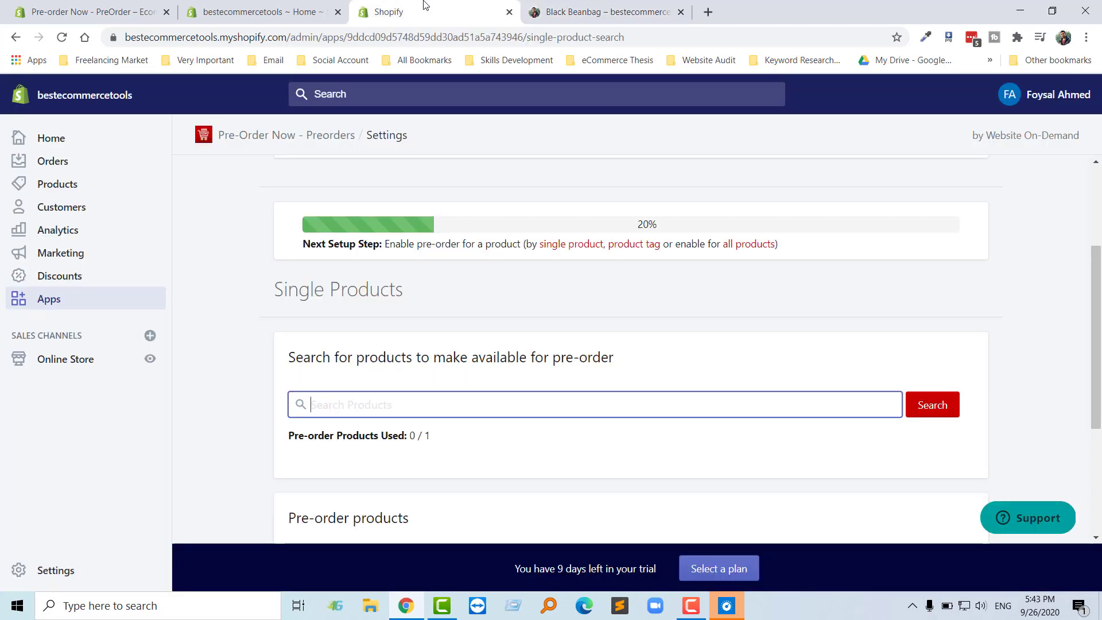
Step: Search Pre-Order Now products for 'Black Beanbag' and open its pre-order settings
{"action": "left_click", "coordinate": [344, 406]}
{"action": "key", "text": "ctrl+v"}
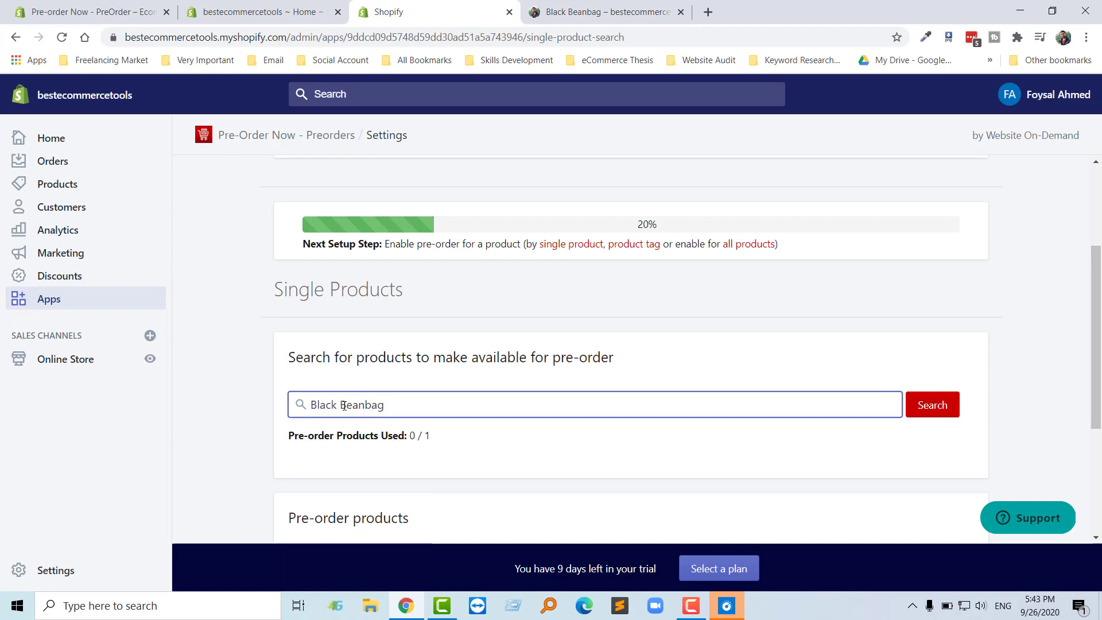
{"action": "left_click", "coordinate": [920, 408]}
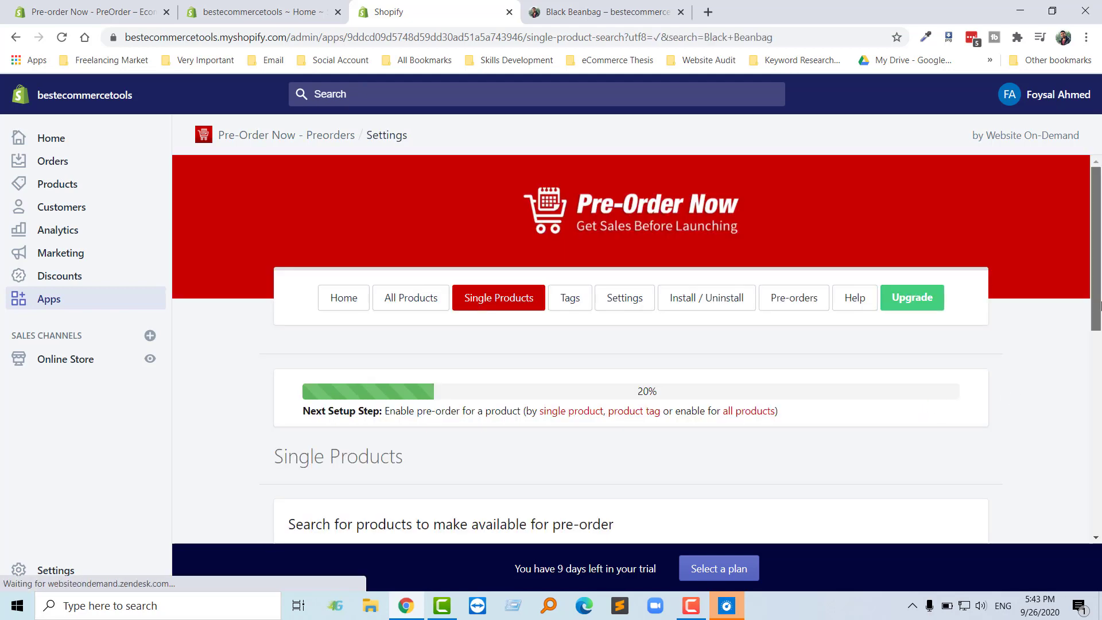
{"action": "left_click_drag", "start_coordinate": [1100, 304], "coordinate": [1100, 439]}
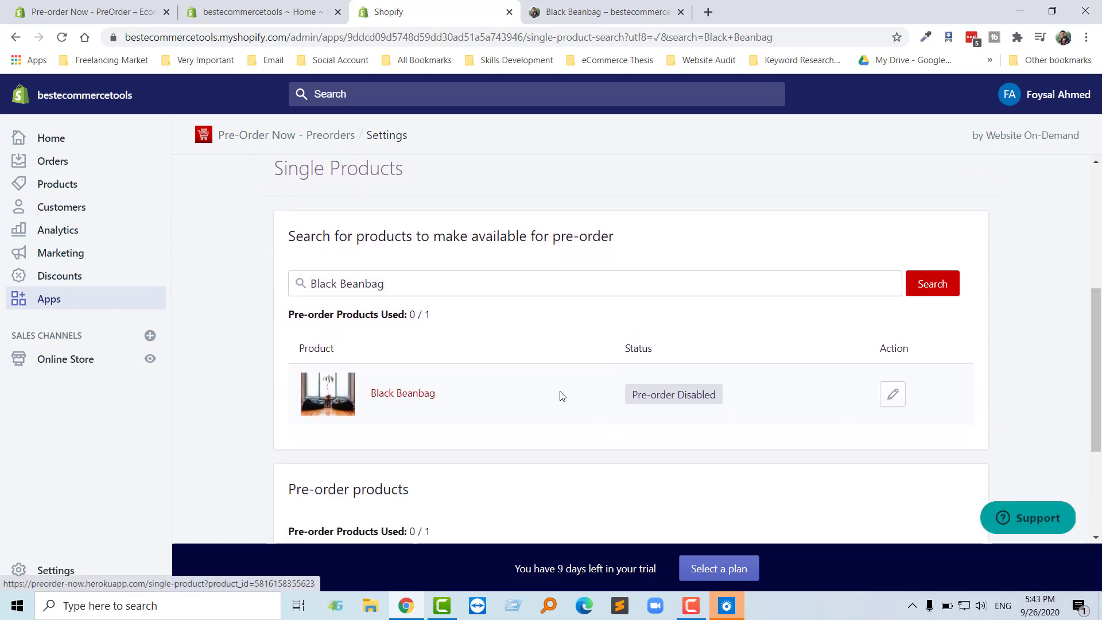
{"action": "left_click", "coordinate": [893, 397]}
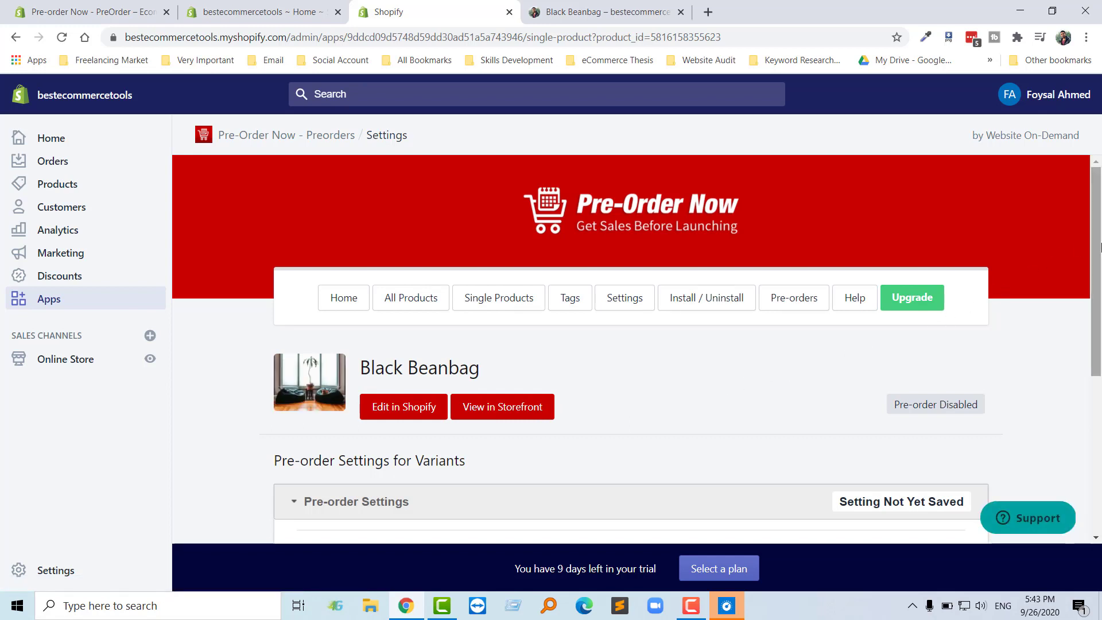
Step: Enable pre-order for the Black Beanbag variant with default settings and save
{"action": "left_click_drag", "start_coordinate": [1101, 247], "coordinate": [1101, 378]}
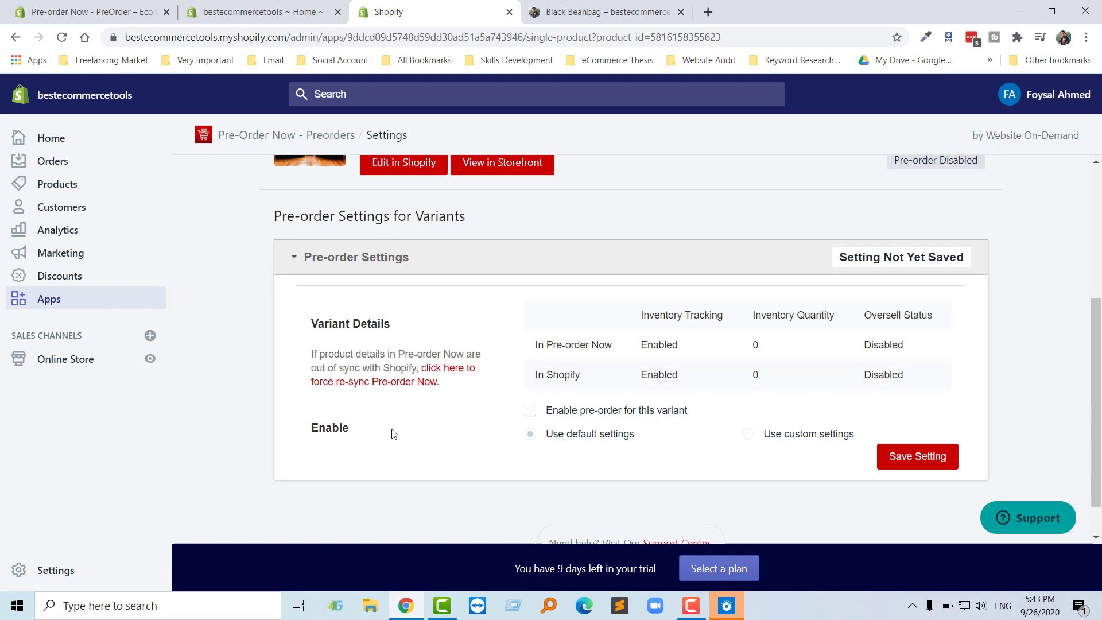
{"action": "left_click", "coordinate": [530, 411]}
{"action": "left_click", "coordinate": [903, 459]}
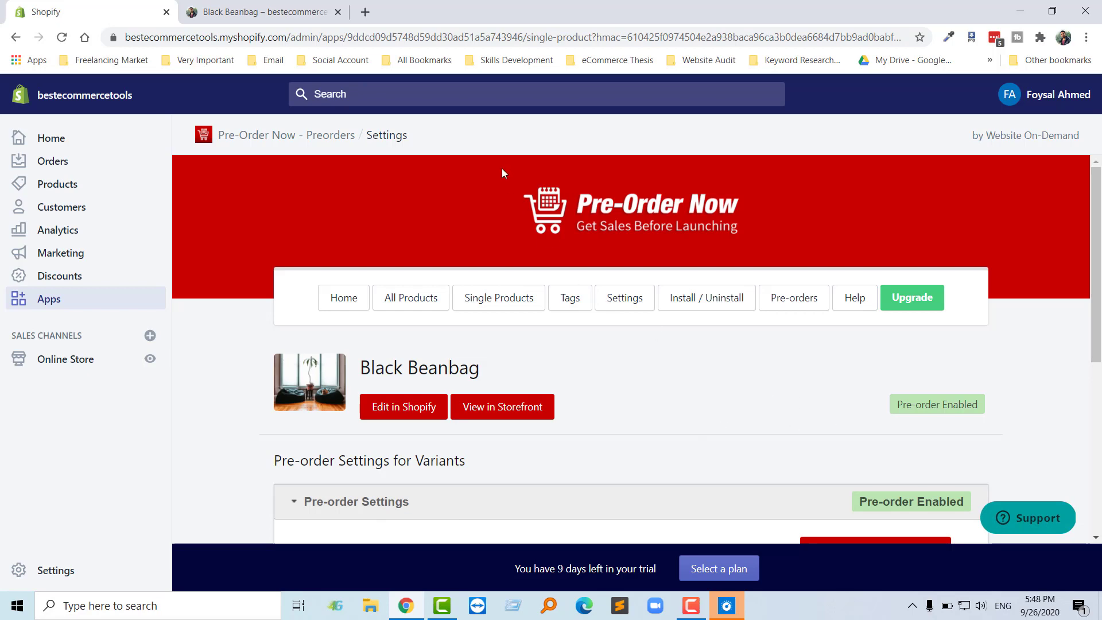
{"action": "left_click", "coordinate": [304, 8]}
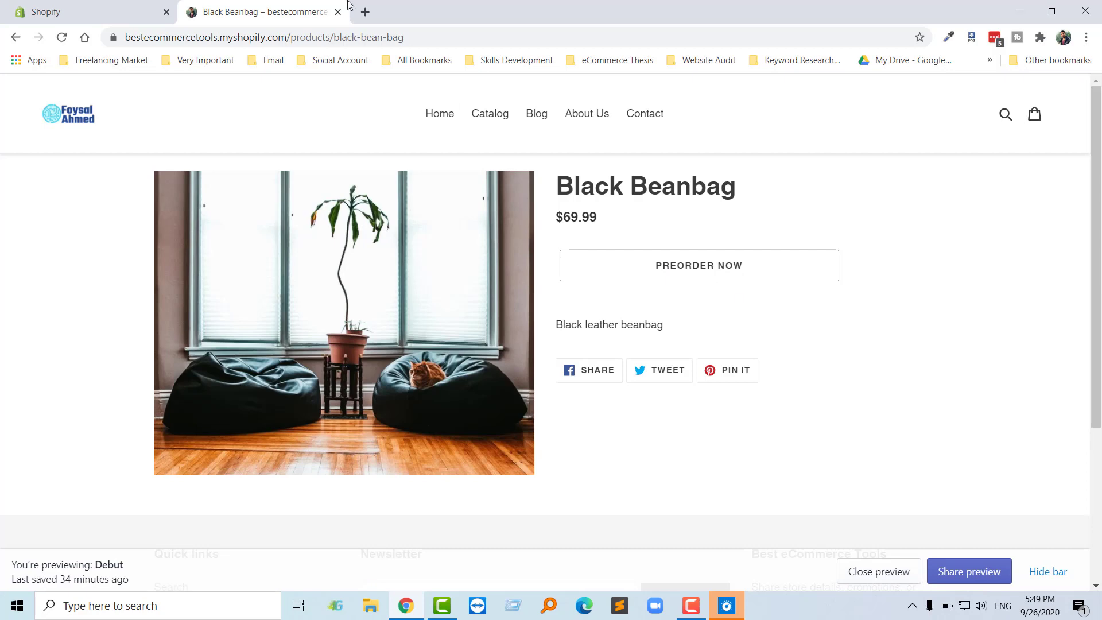
{"action": "left_click", "coordinate": [89, 6]}
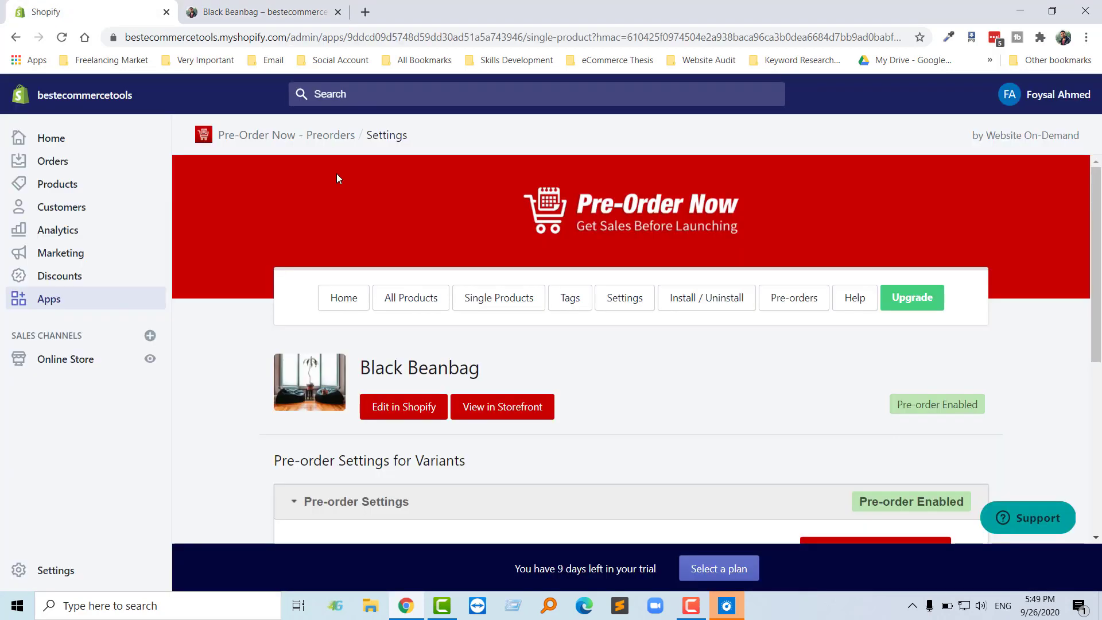